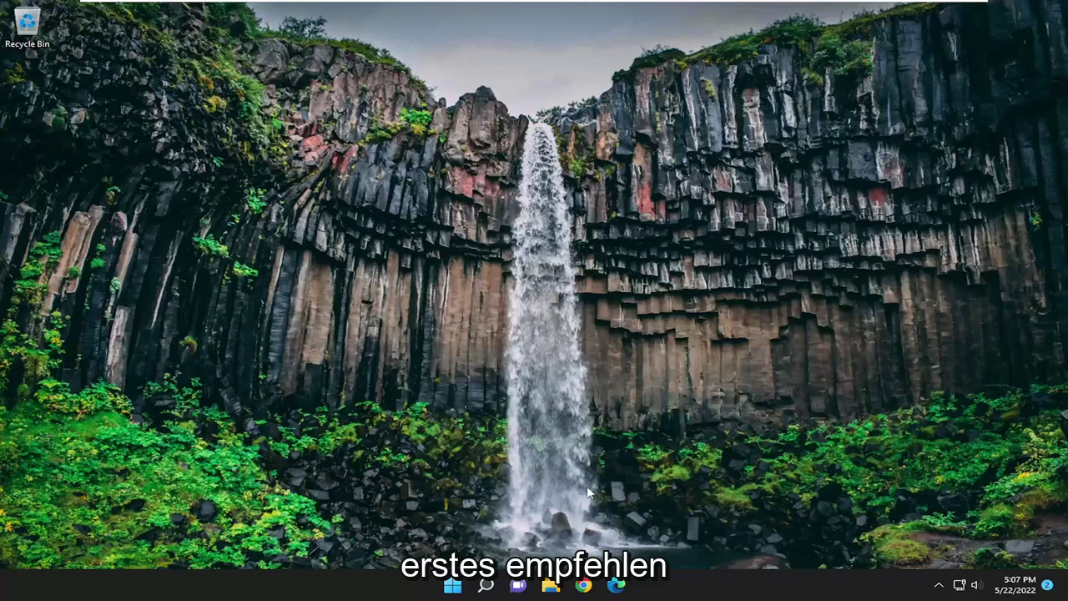
# Step: Find the system Troubleshoot settings through search and open the list of other troubleshooters
pyautogui.click(486, 586)
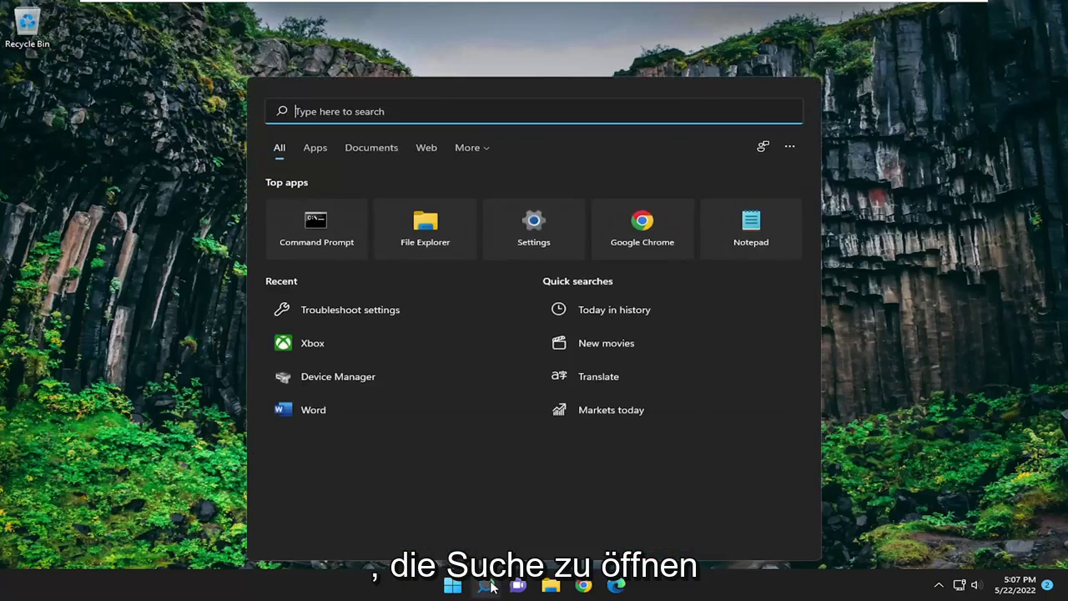
pyautogui.write('troubleshoot')
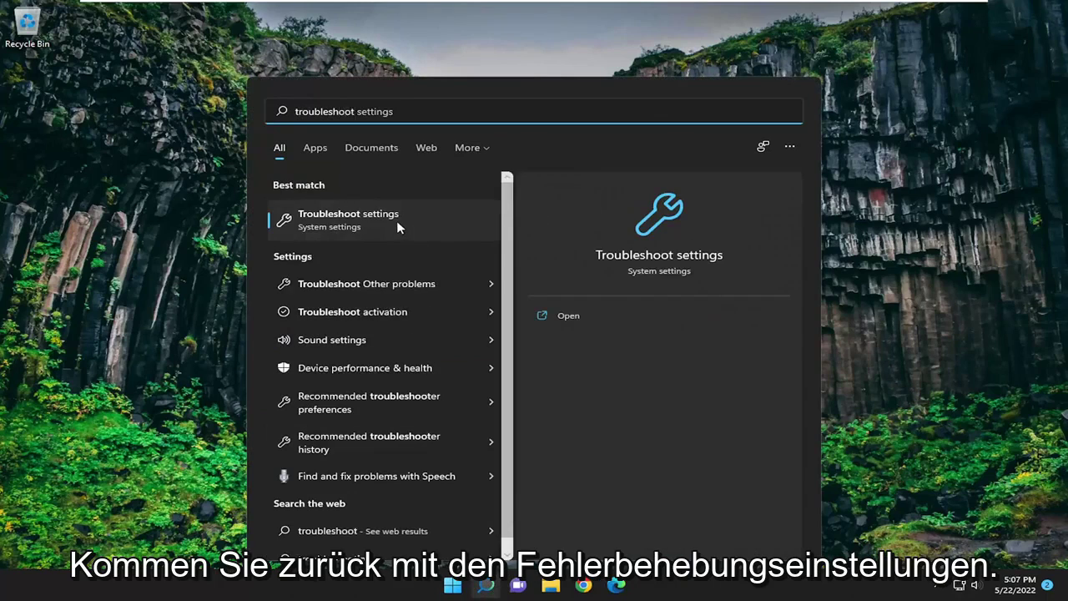
pyautogui.click(372, 221)
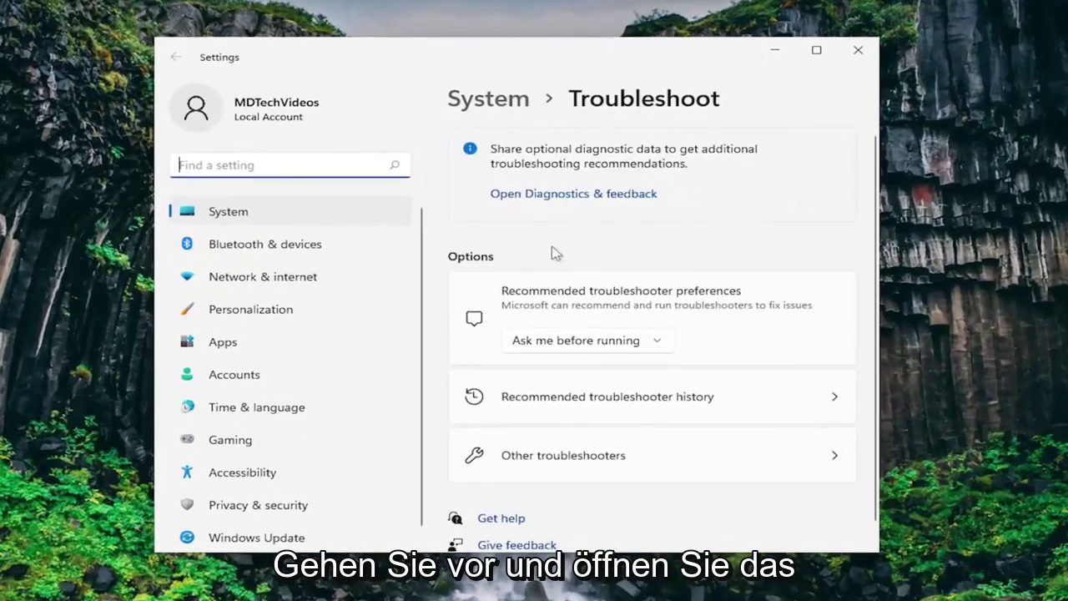
pyautogui.click(553, 457)
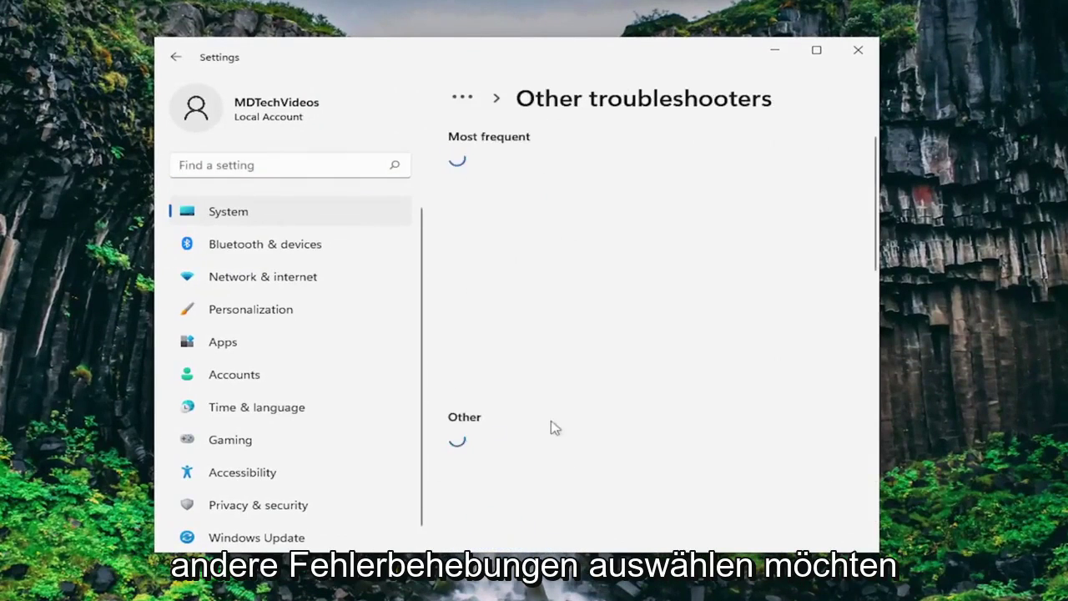
# Step: Run the Network Adapter troubleshooter with all network adapters selected for diagnosis
pyautogui.scroll(-5, 453, 441)
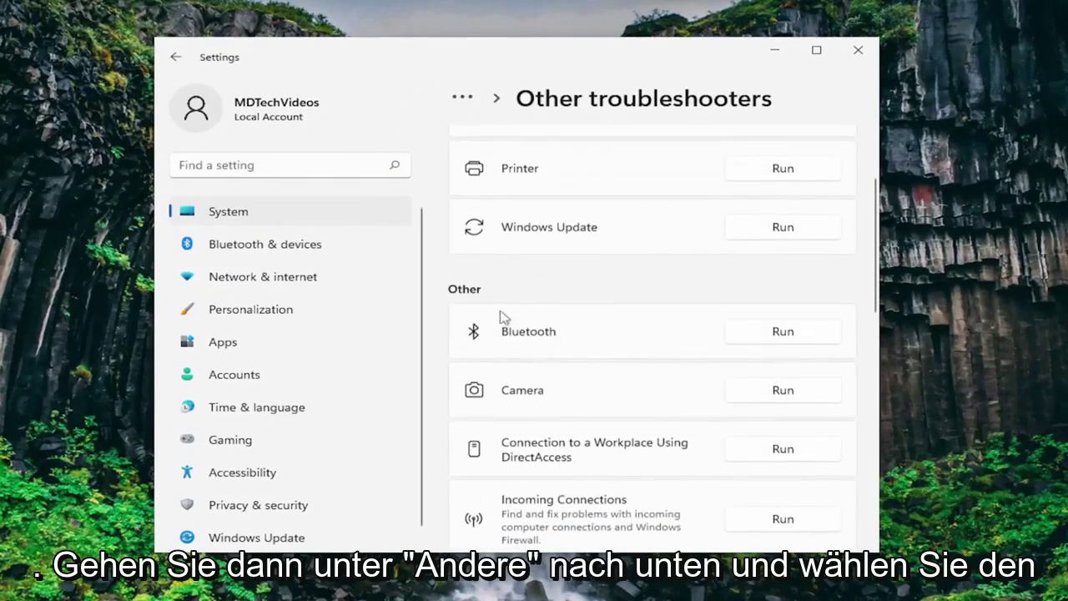
pyautogui.scroll(-1, 559, 338)
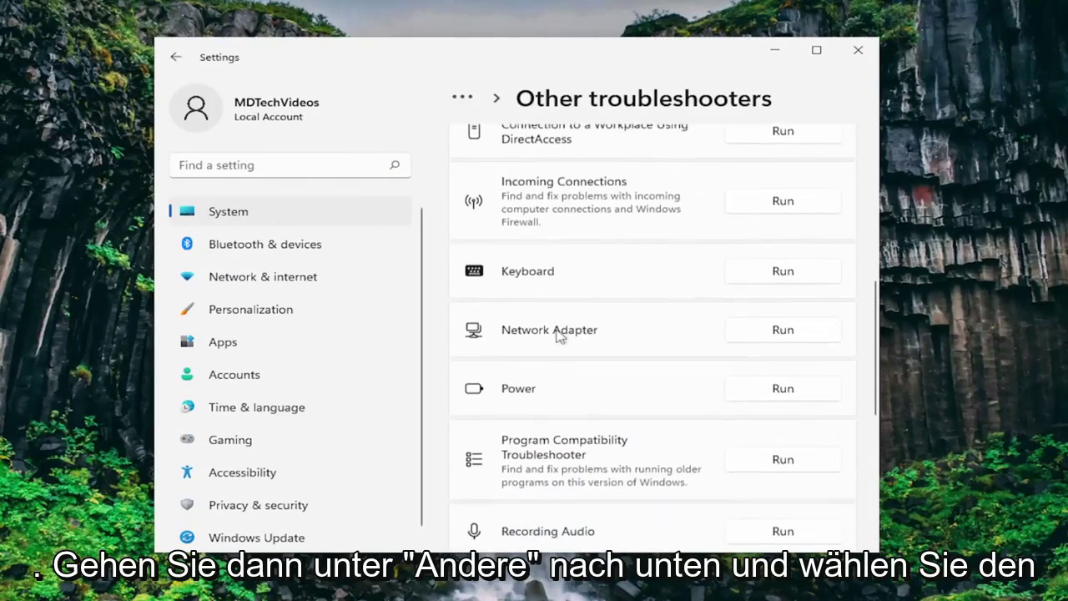
pyautogui.click(784, 327)
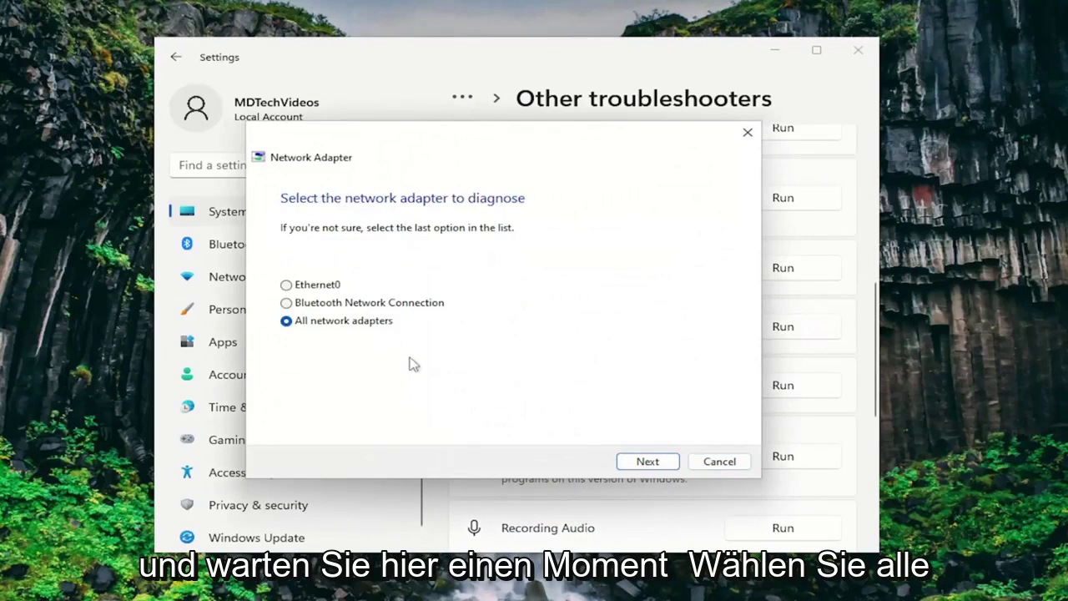
pyautogui.click(639, 458)
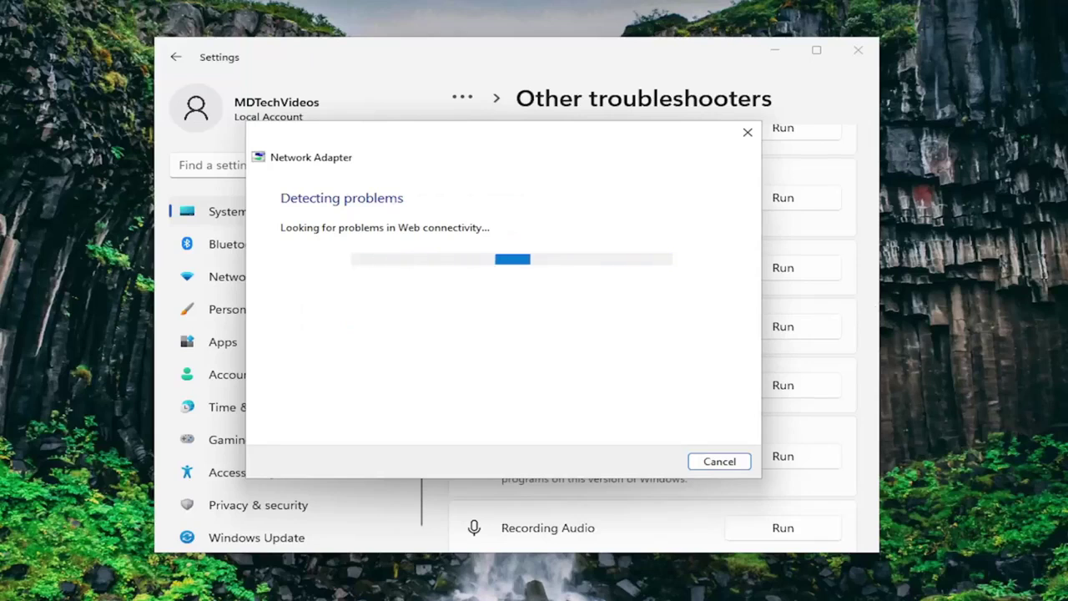
# Step: Have the troubleshooter diagnose the connection to google.com, and close both it and the Settings window
pyautogui.write('google.co')
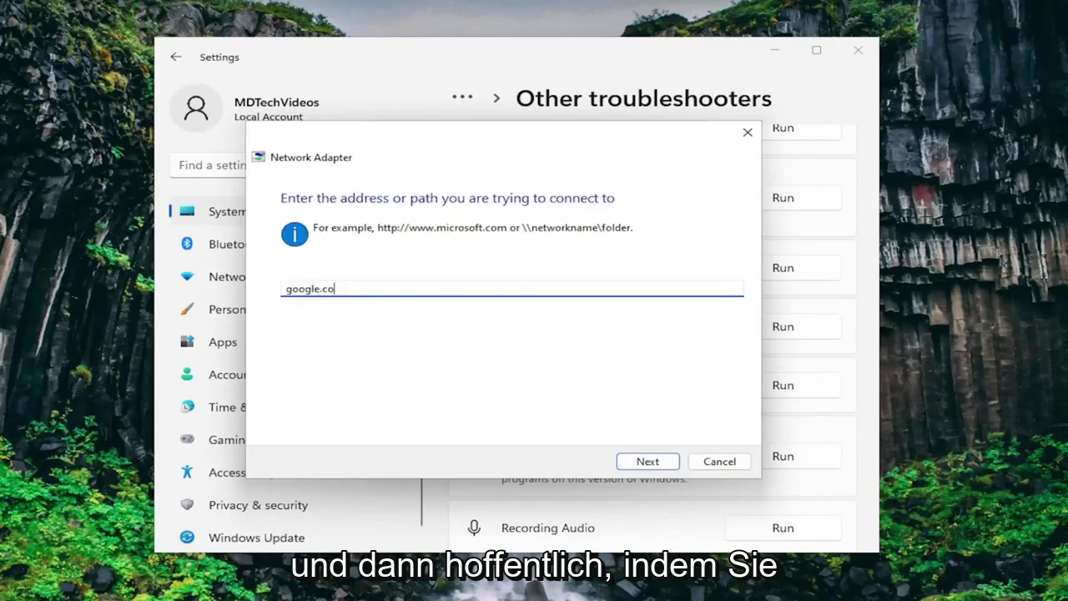
pyautogui.write('m')
pyautogui.press('Return')
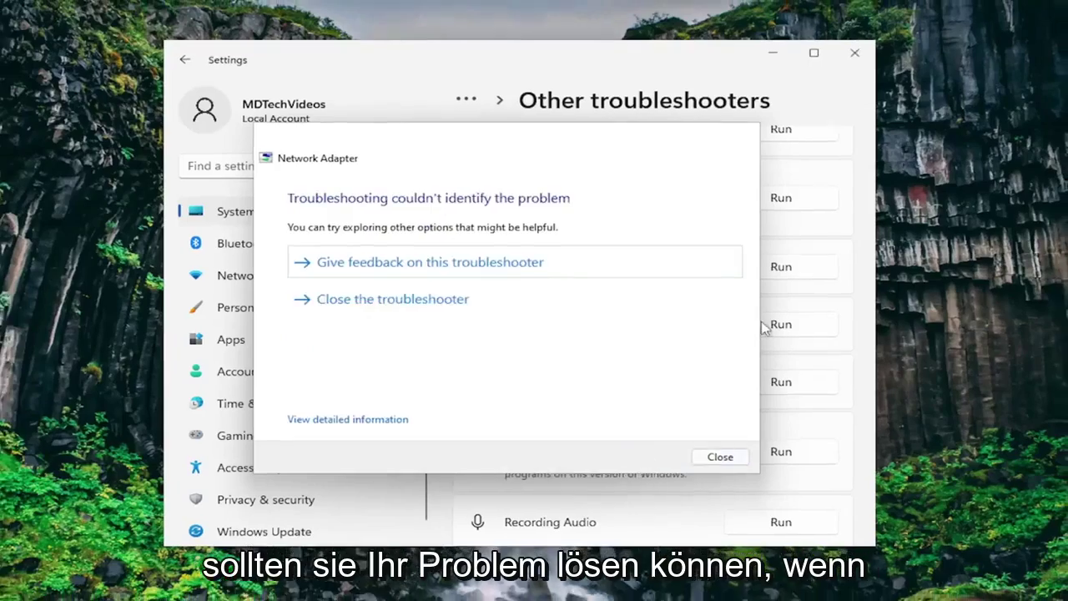
pyautogui.click(709, 465)
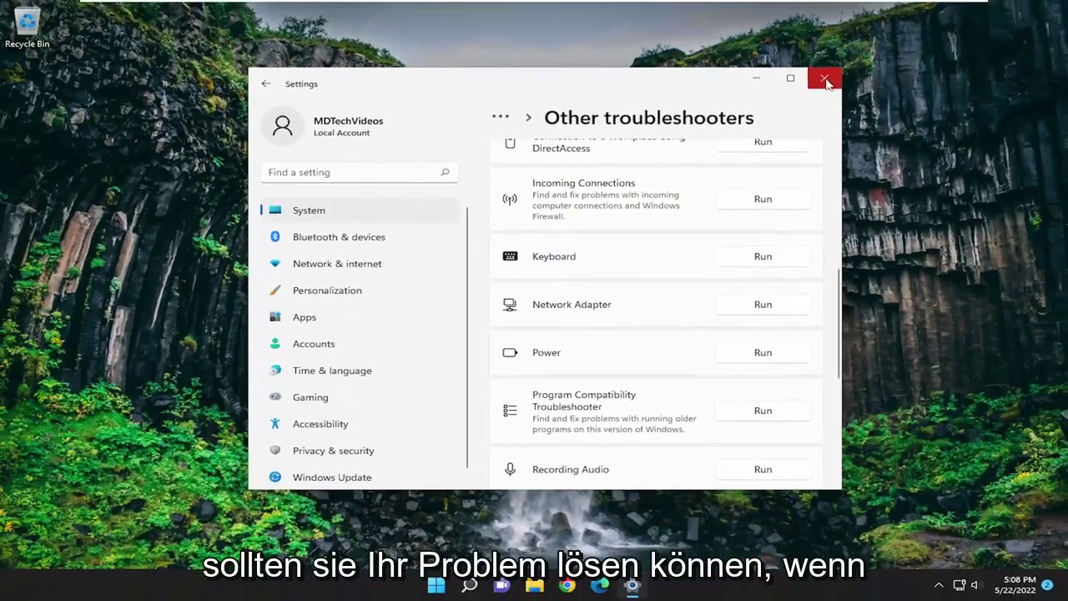
pyautogui.click(825, 80)
# Step: Search for cmd and open Command Prompt as administrator, allowing it to make changes to the device
pyautogui.click(487, 586)
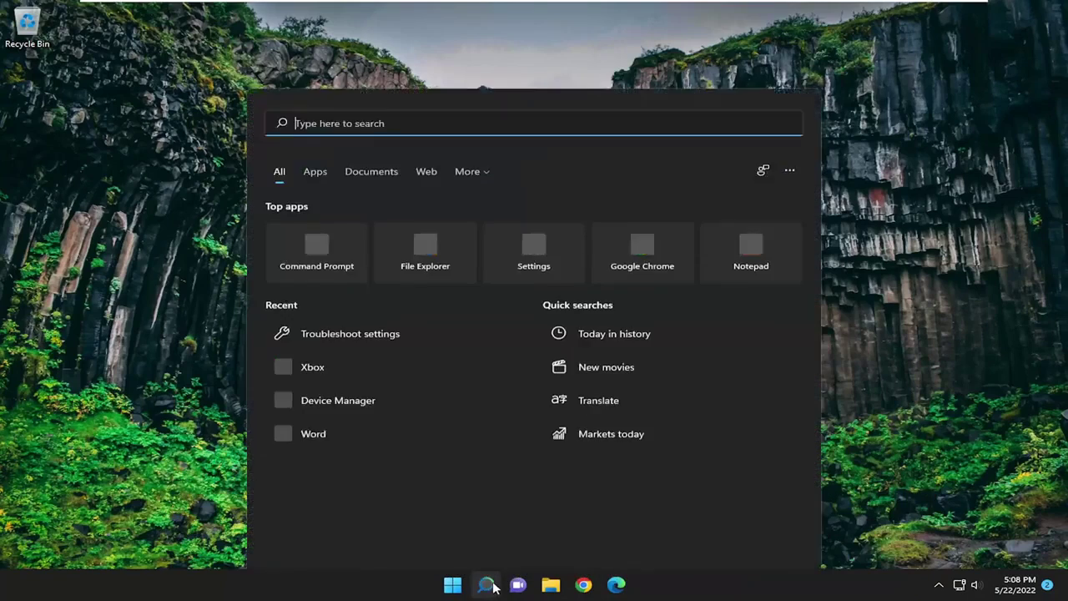
pyautogui.write('cmd')
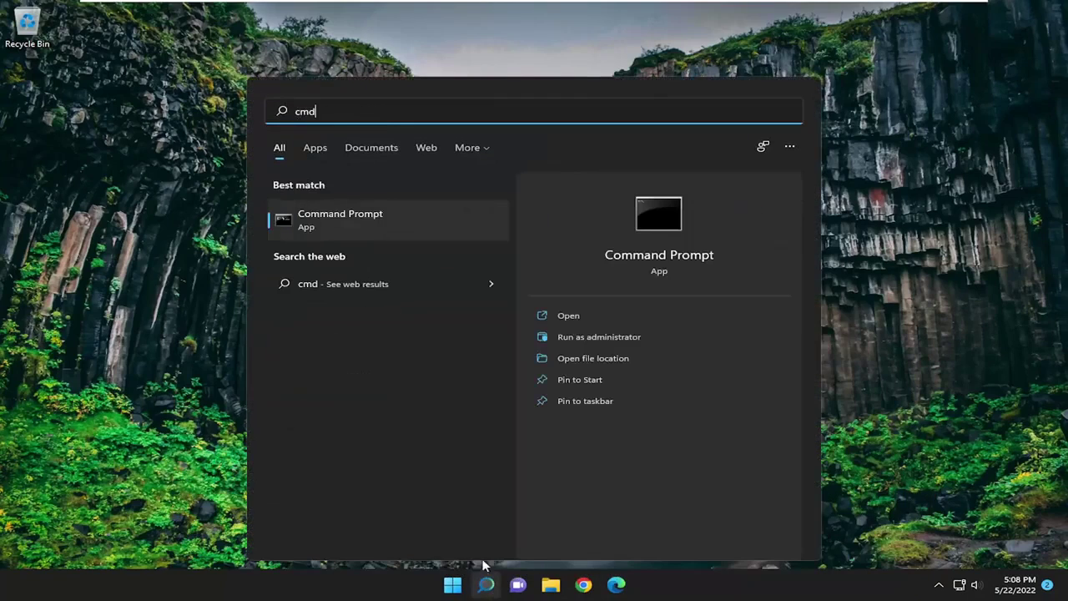
pyautogui.rightClick(335, 222)
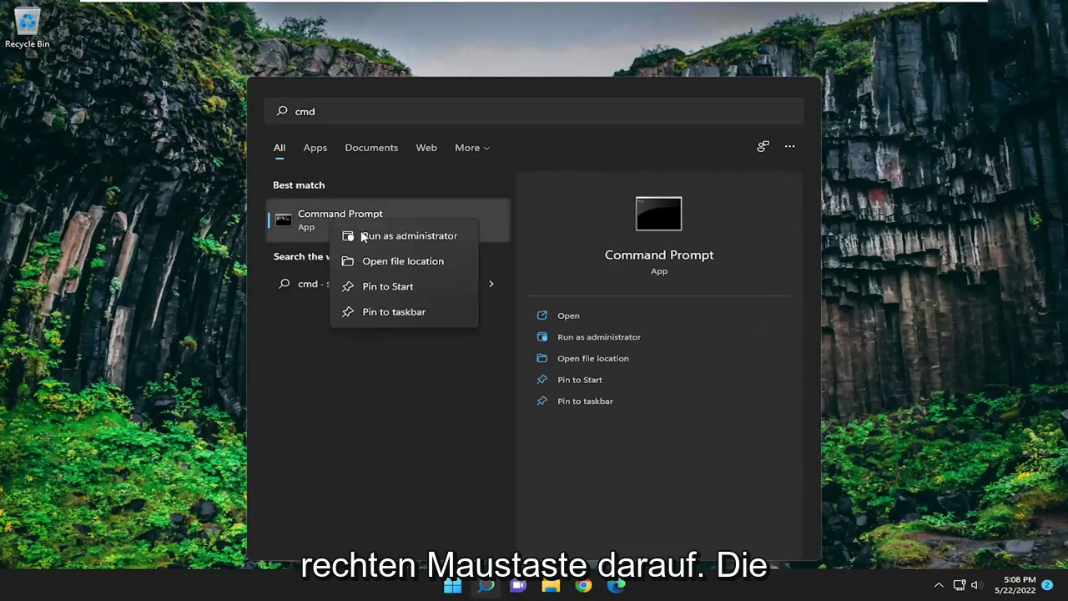
pyautogui.click(392, 450)
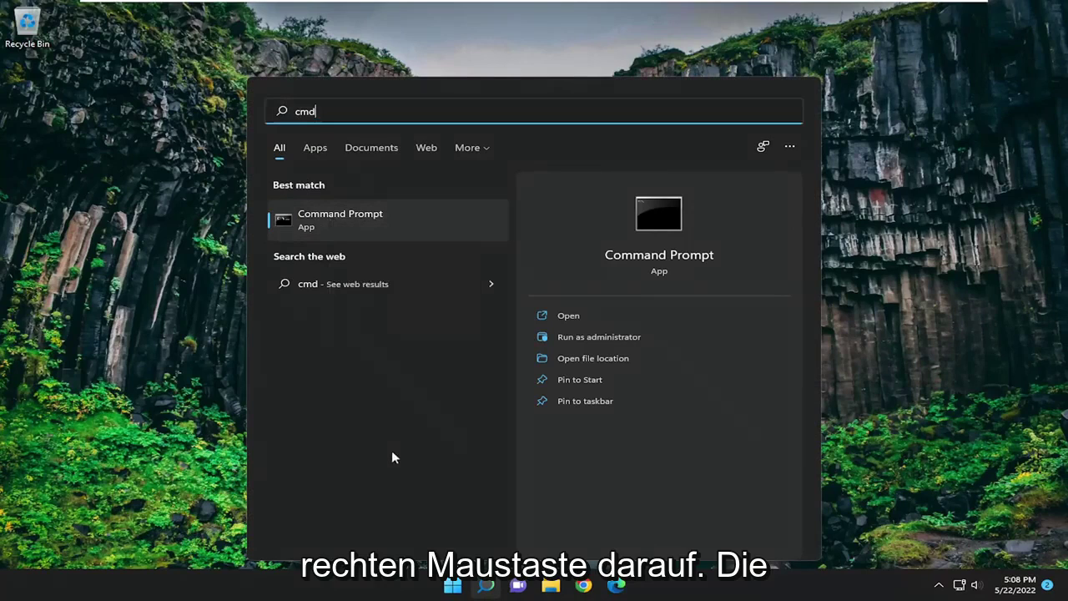
pyautogui.rightClick(340, 216)
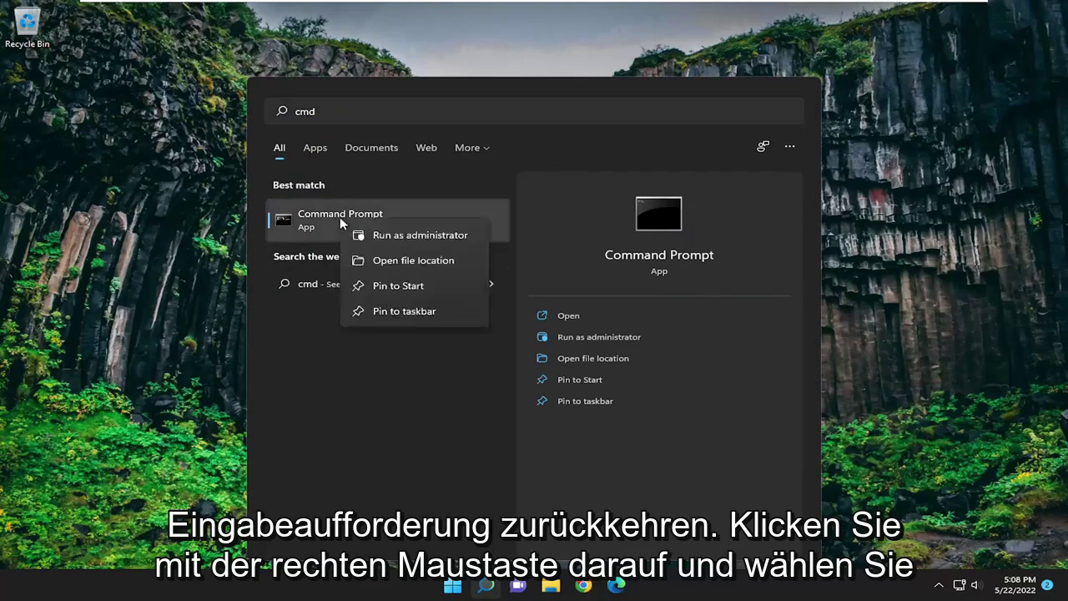
pyautogui.click(399, 236)
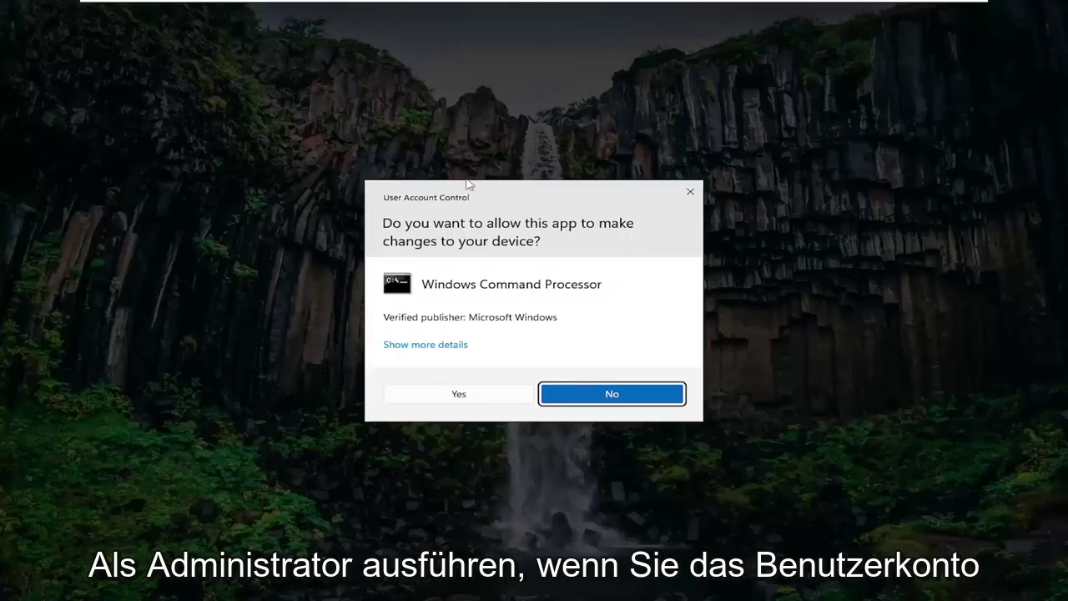
pyautogui.click(481, 396)
pyautogui.moveTo(395, 71); pyautogui.dragTo(519, 121)
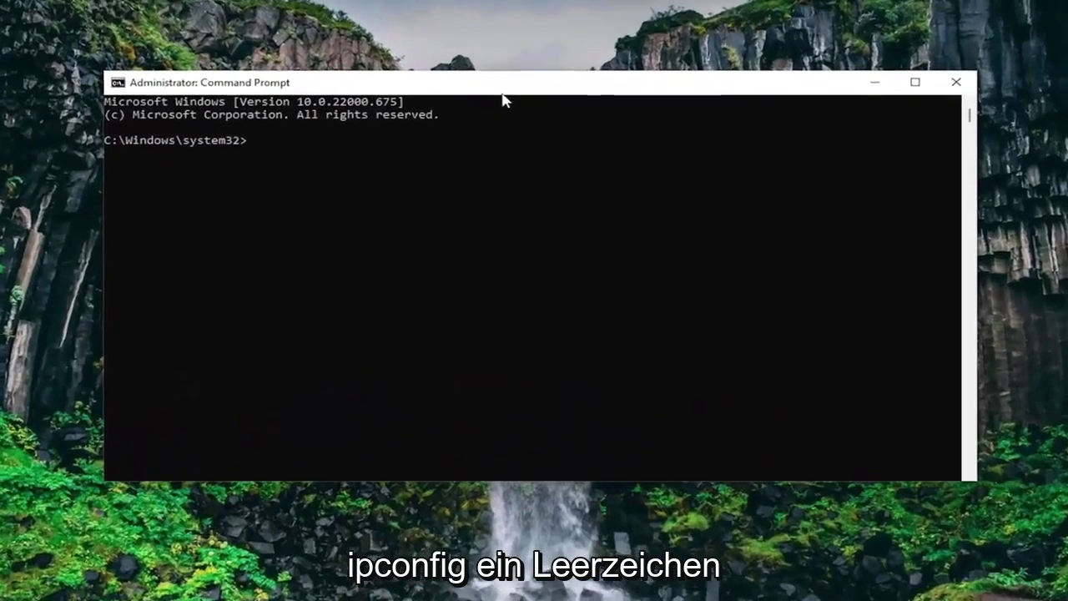
# Step: Flush the DNS resolver cache by running ipconfig /flushdns
pyautogui.write('ipconfig')
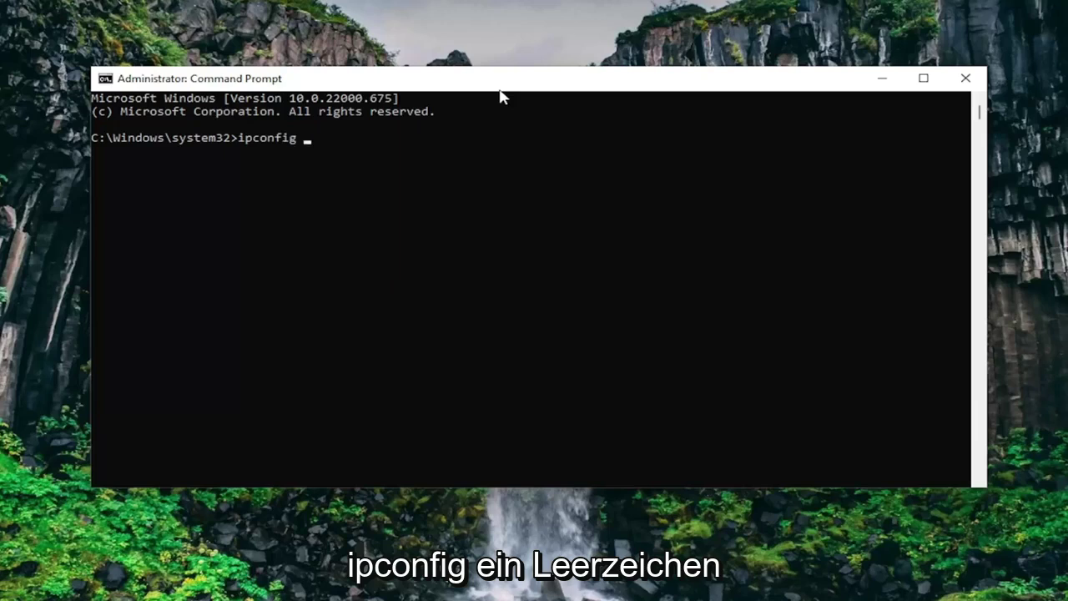
pyautogui.write(' /flushdns')
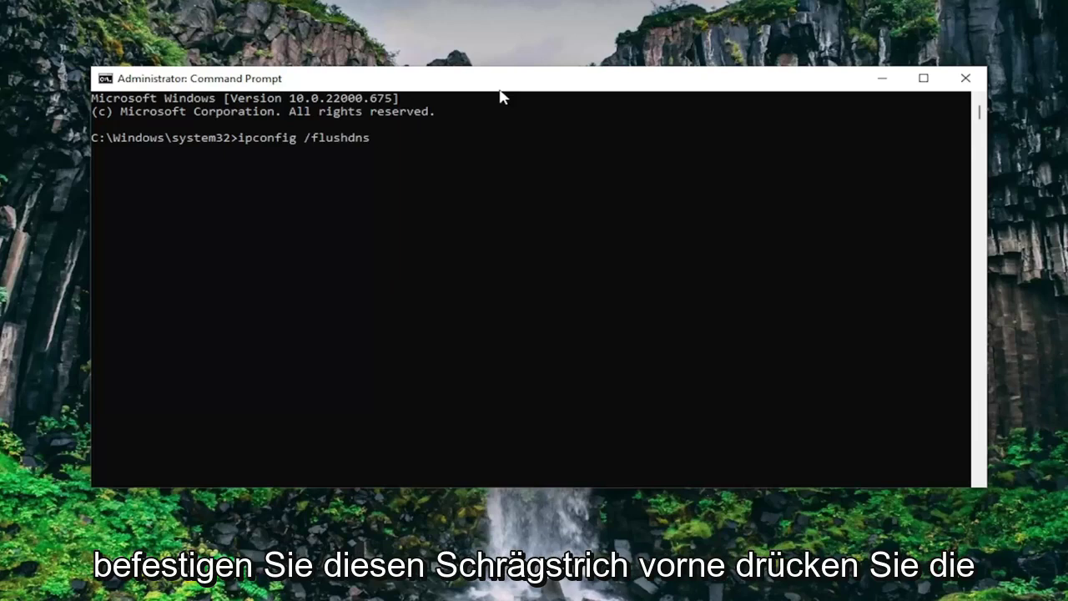
pyautogui.press('Return')
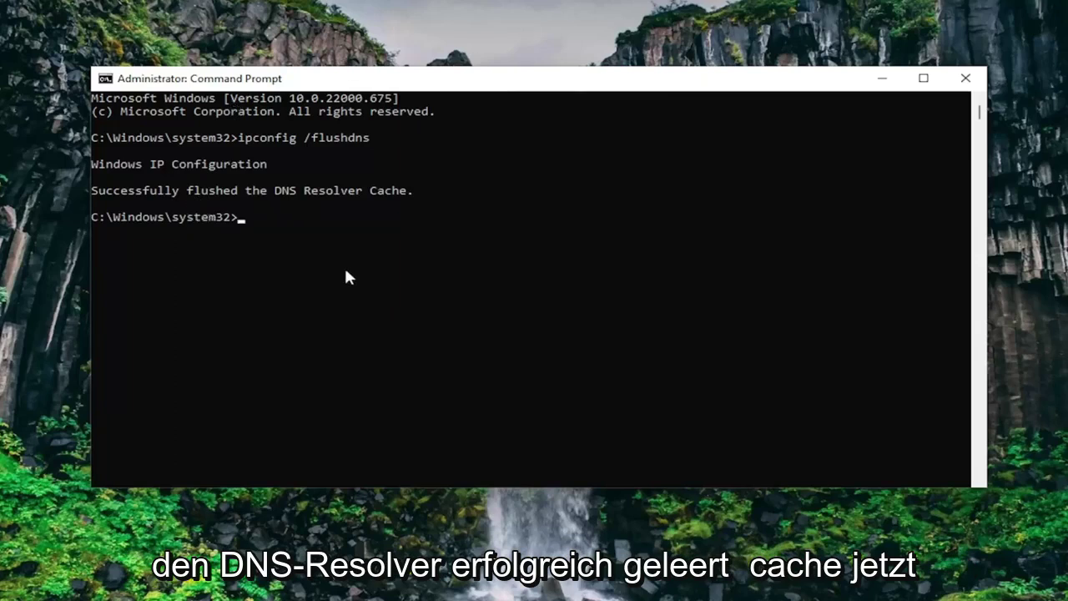
# Step: Reset the Winsock catalog by running netsh winsock reset, and close the Command Prompt
pyautogui.write('n')
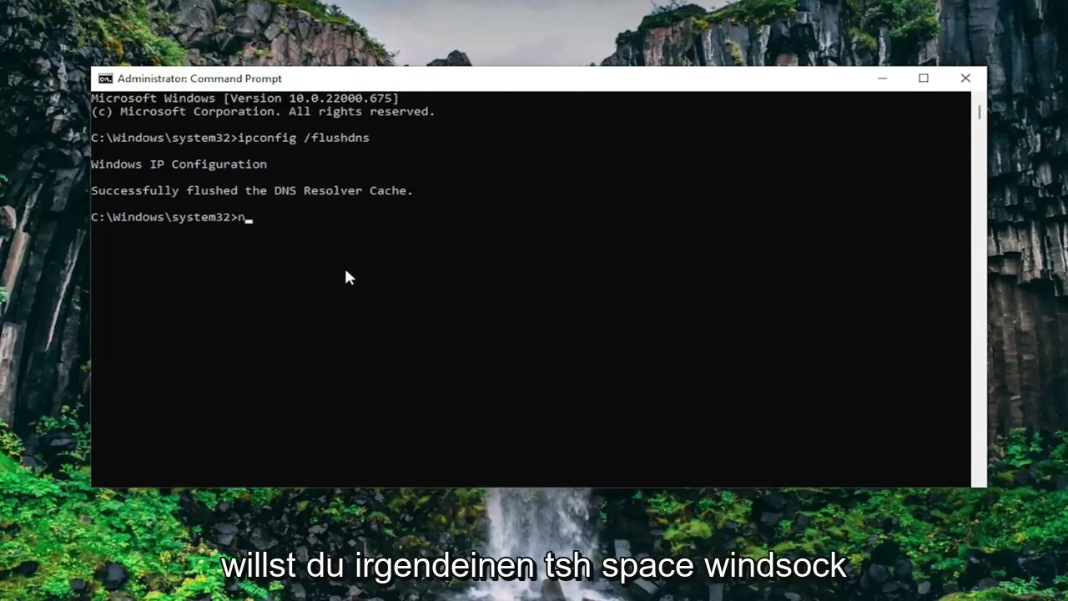
pyautogui.write('etsh winsoc')
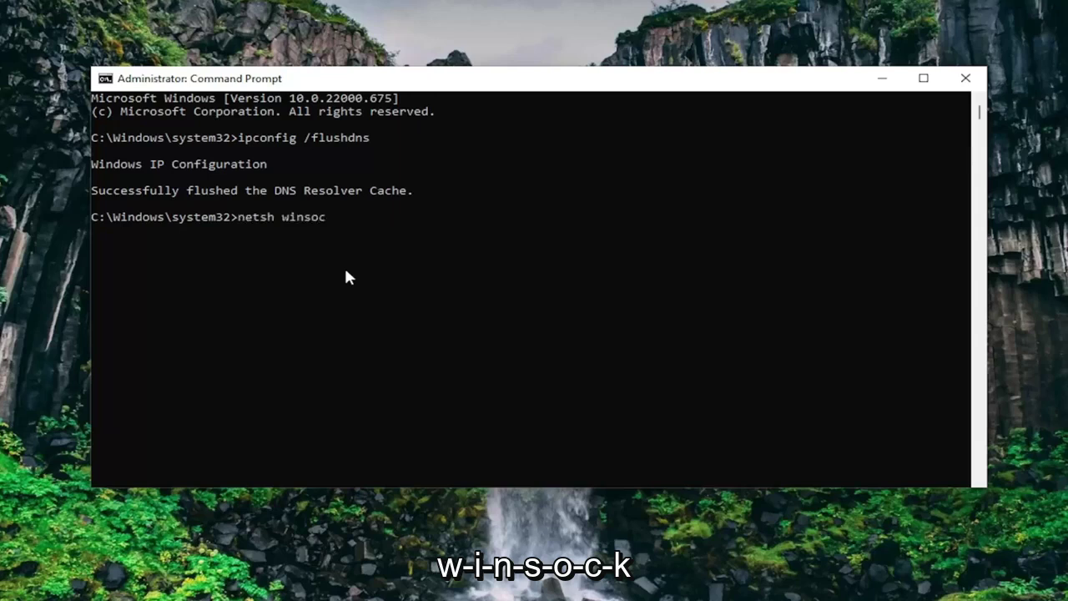
pyautogui.write('k reset')
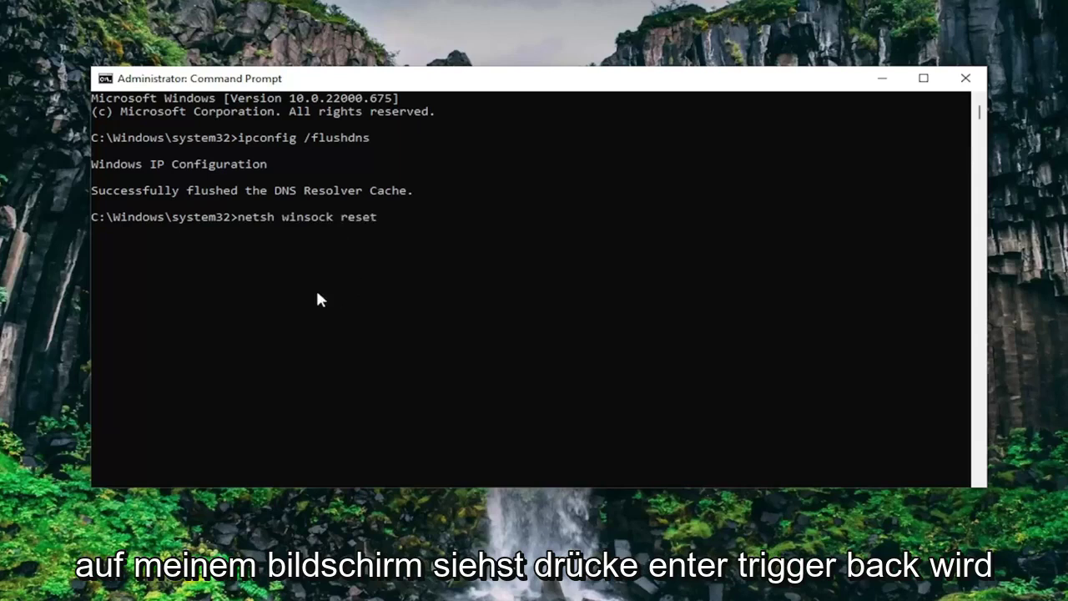
pyautogui.press('Return')
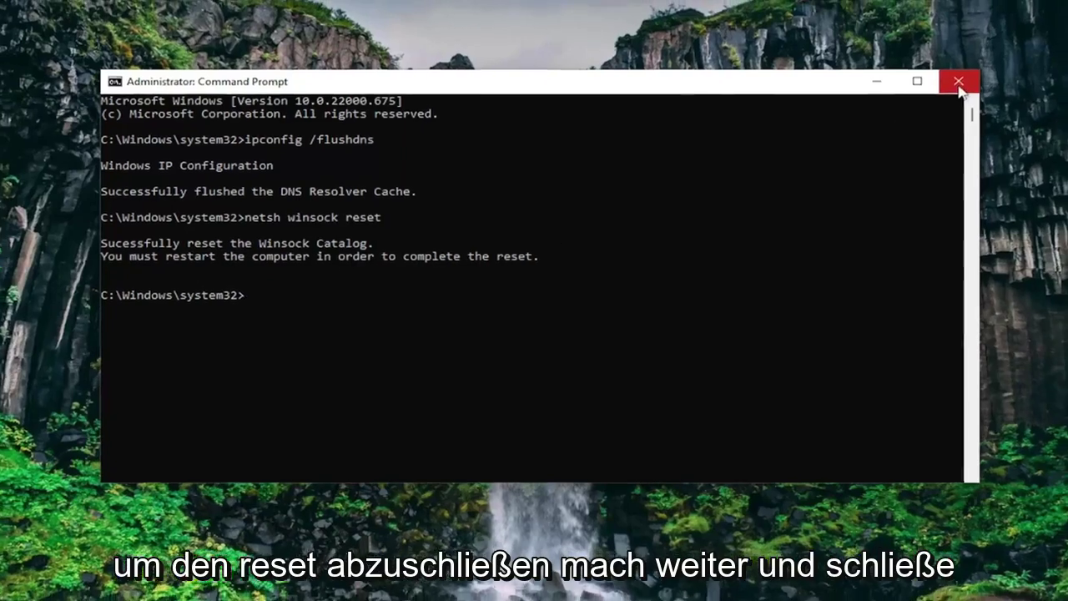
pyautogui.click(966, 78)
# Step: Restart the computer to complete the Winsock reset
pyautogui.rightClick(452, 586)
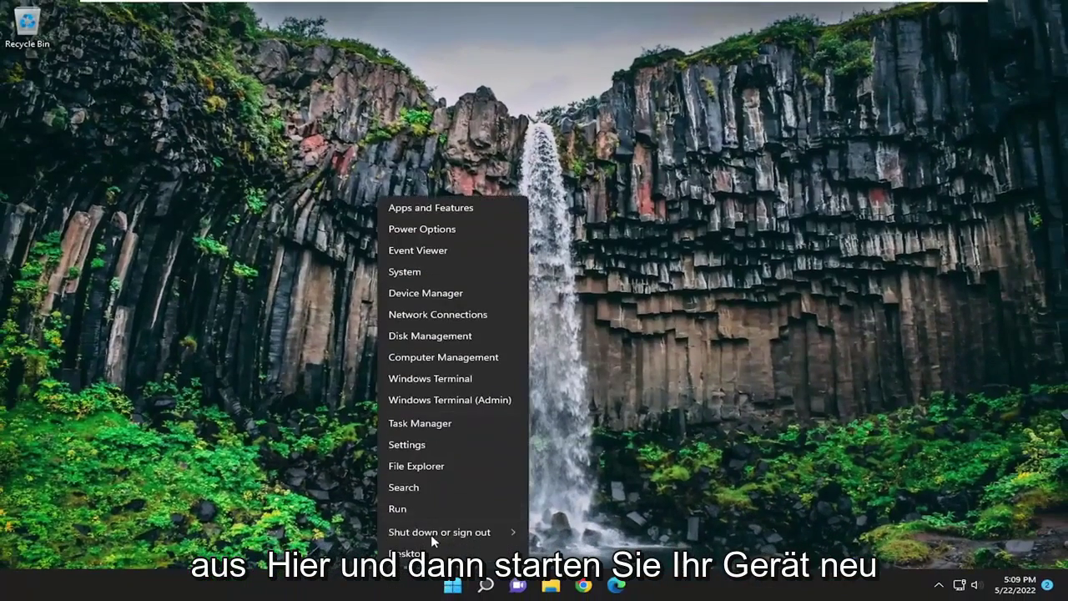
pyautogui.moveTo(431, 534)
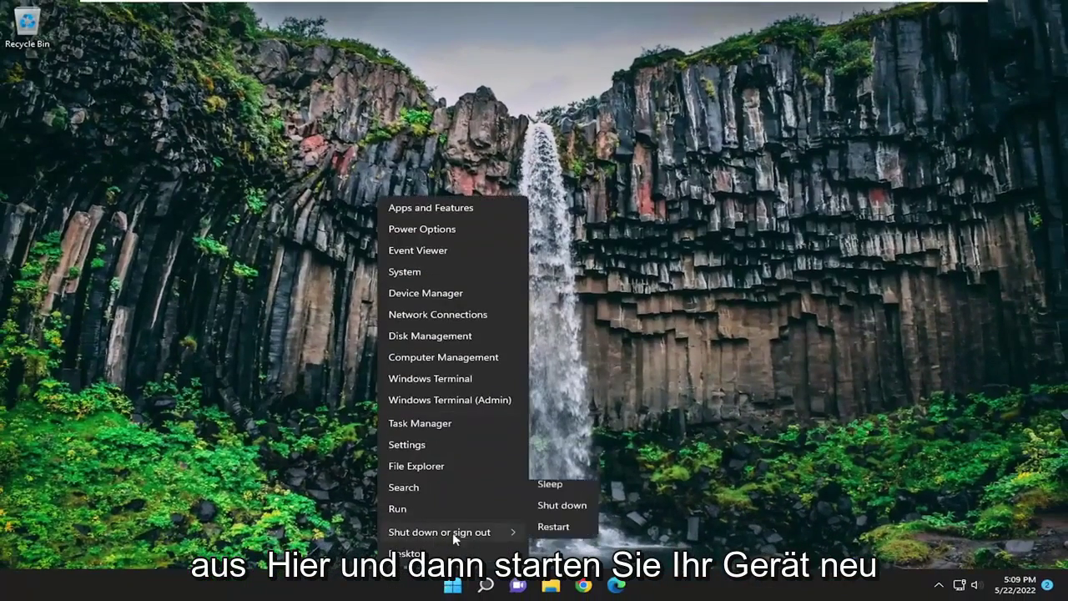
pyautogui.click(559, 556)
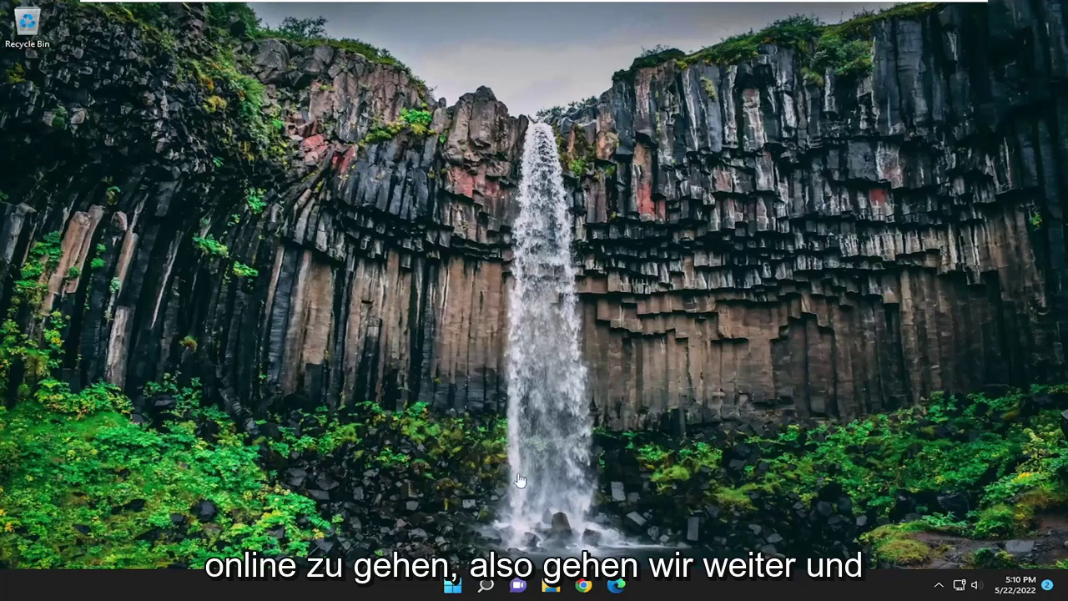
# Step: Open Settings through search and go to the advanced network settings under Network & internet
pyautogui.click(484, 588)
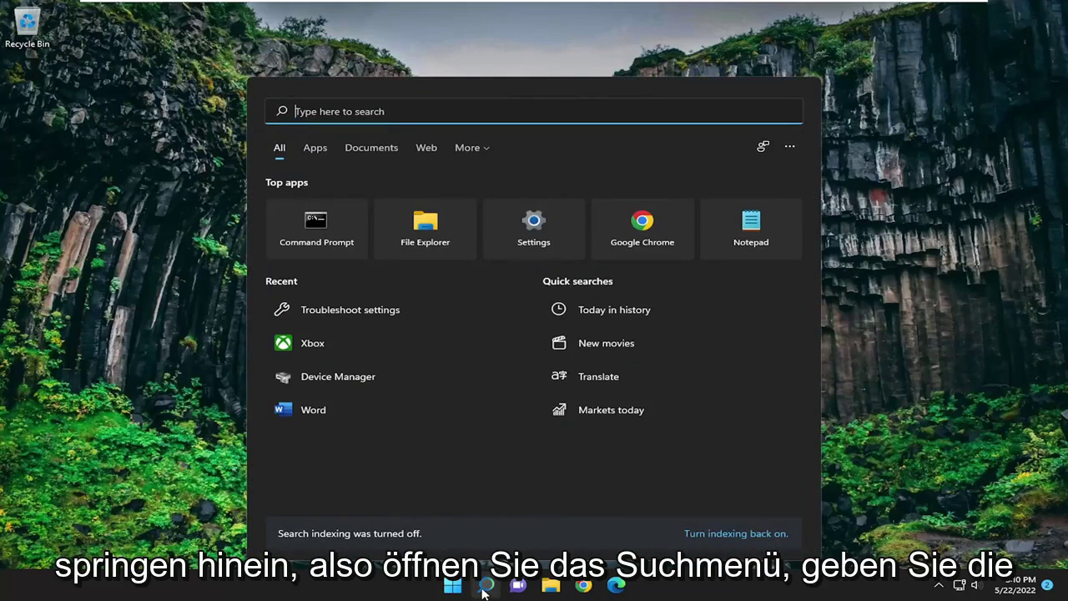
pyautogui.write('settings')
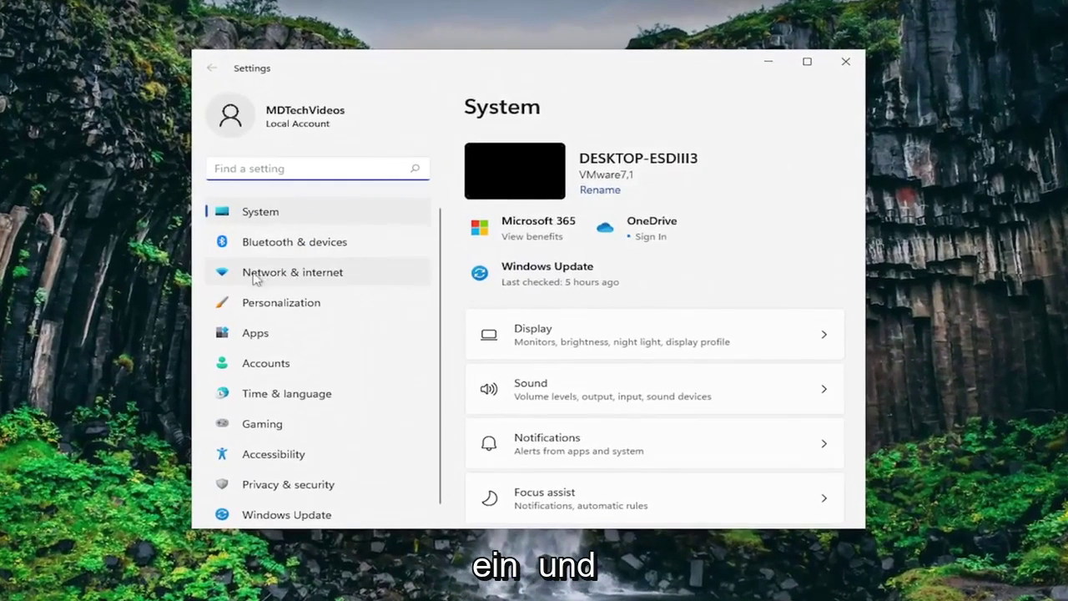
pyautogui.click(302, 274)
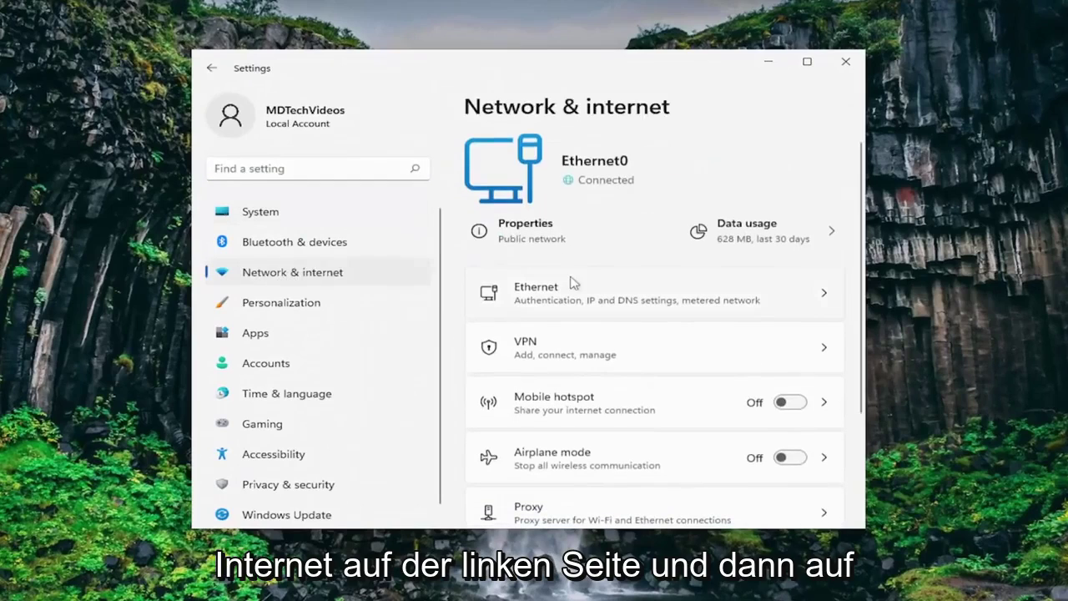
pyautogui.scroll(-2, 588, 278)
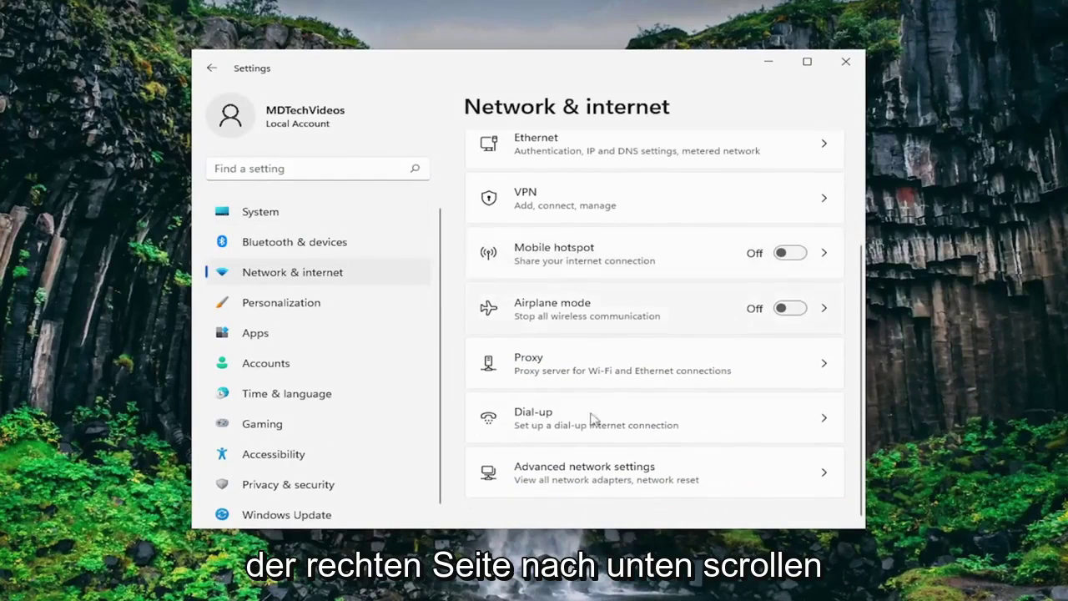
pyautogui.click(582, 473)
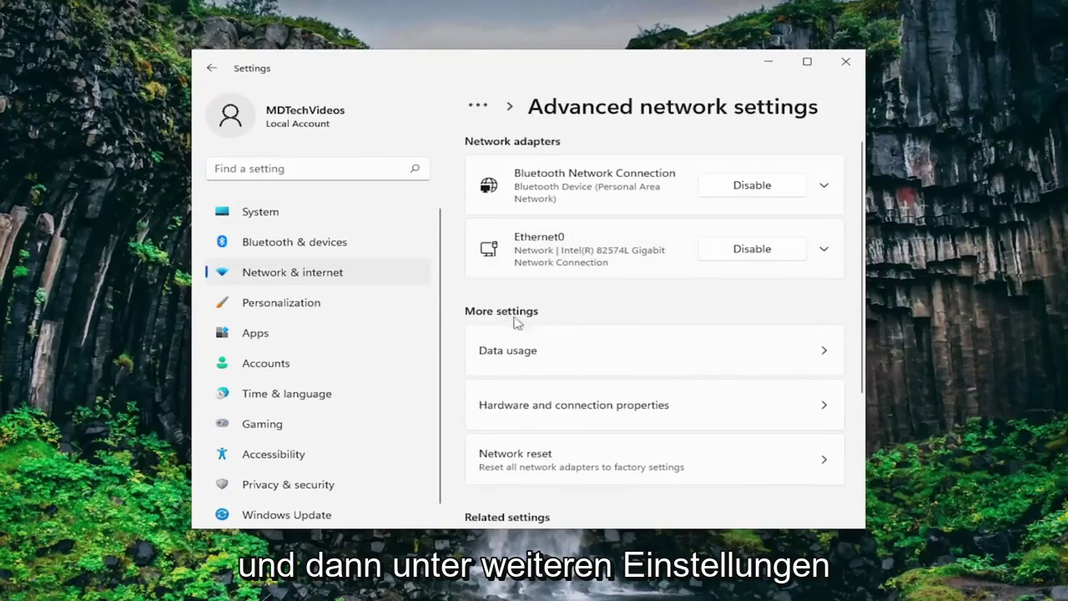
# Step: Perform a network reset of all adapters, confirm it, dismiss the sign-out notice and close Settings
pyautogui.scroll(-1, 593, 369)
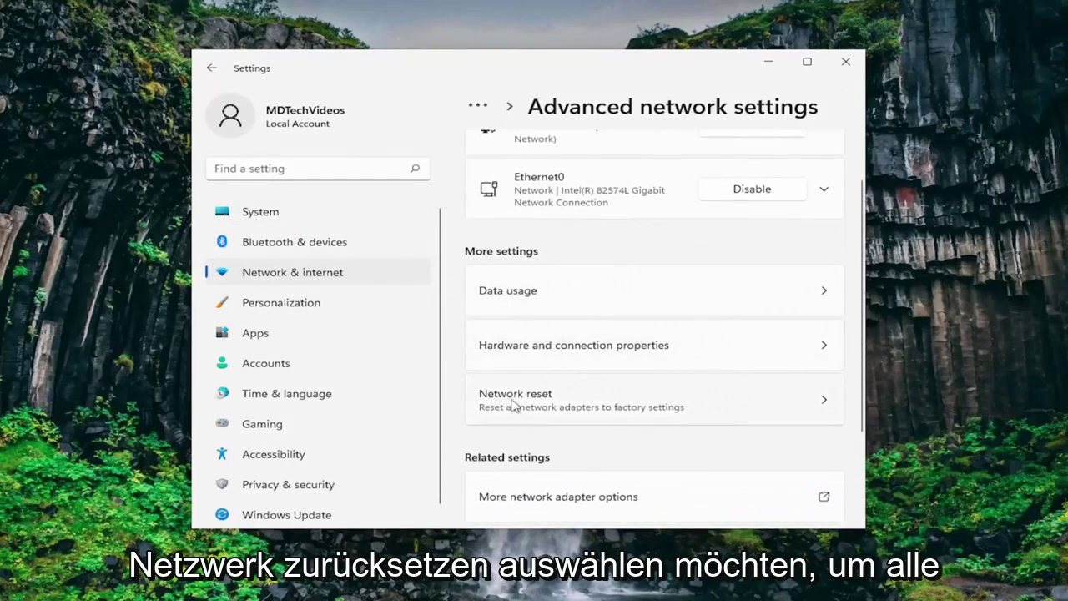
pyautogui.click(629, 408)
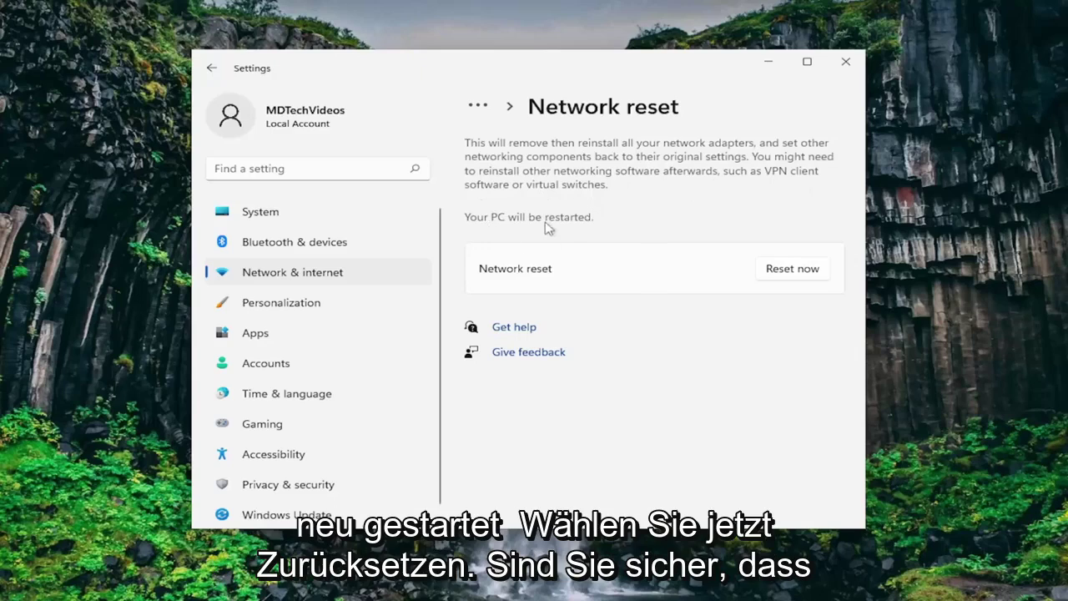
pyautogui.click(788, 272)
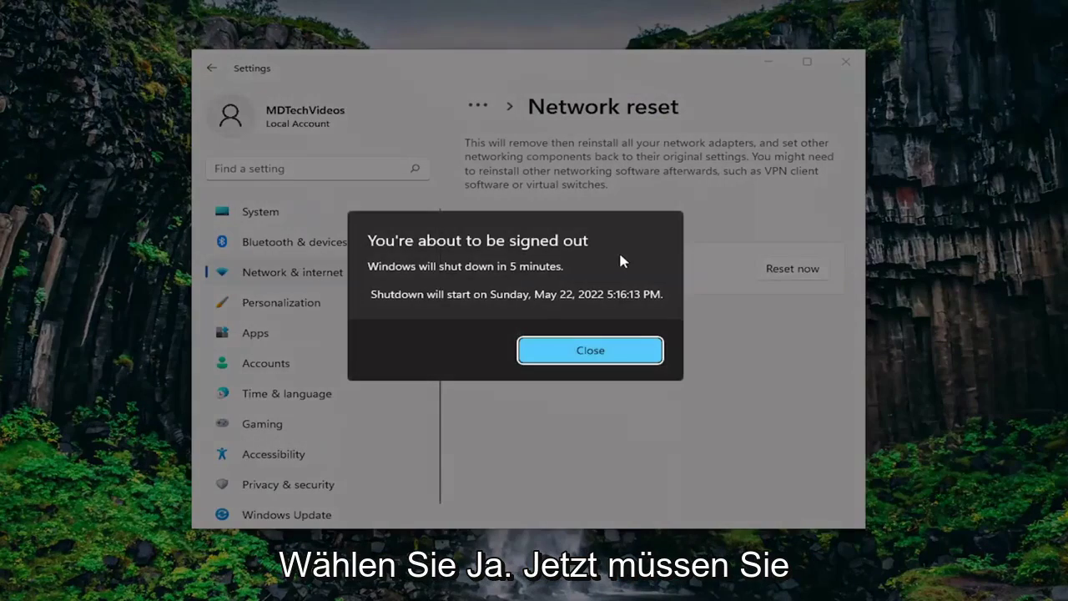
pyautogui.click(565, 346)
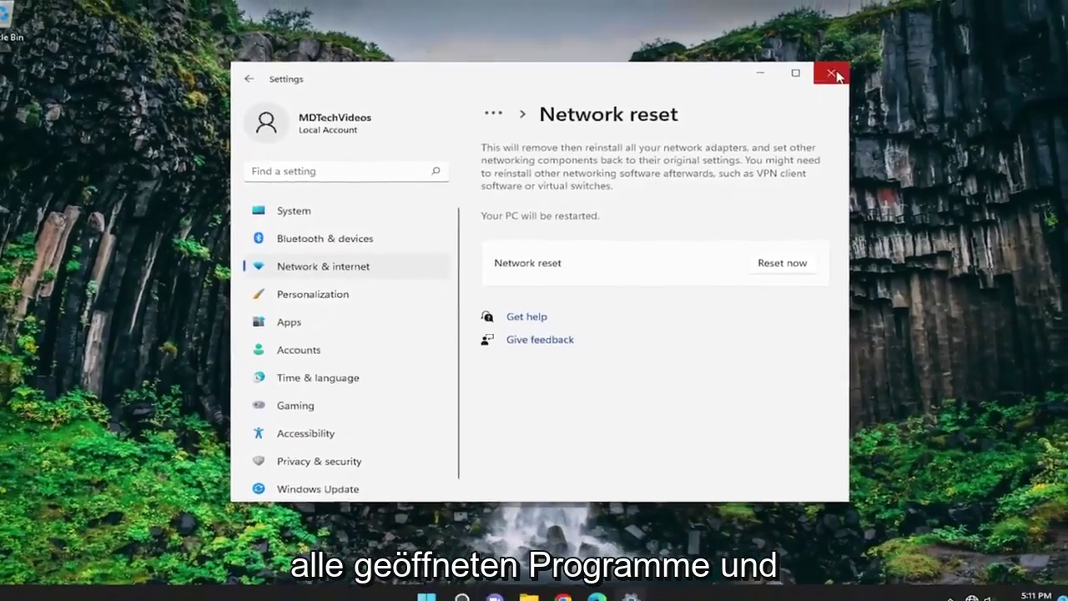
pyautogui.click(841, 66)
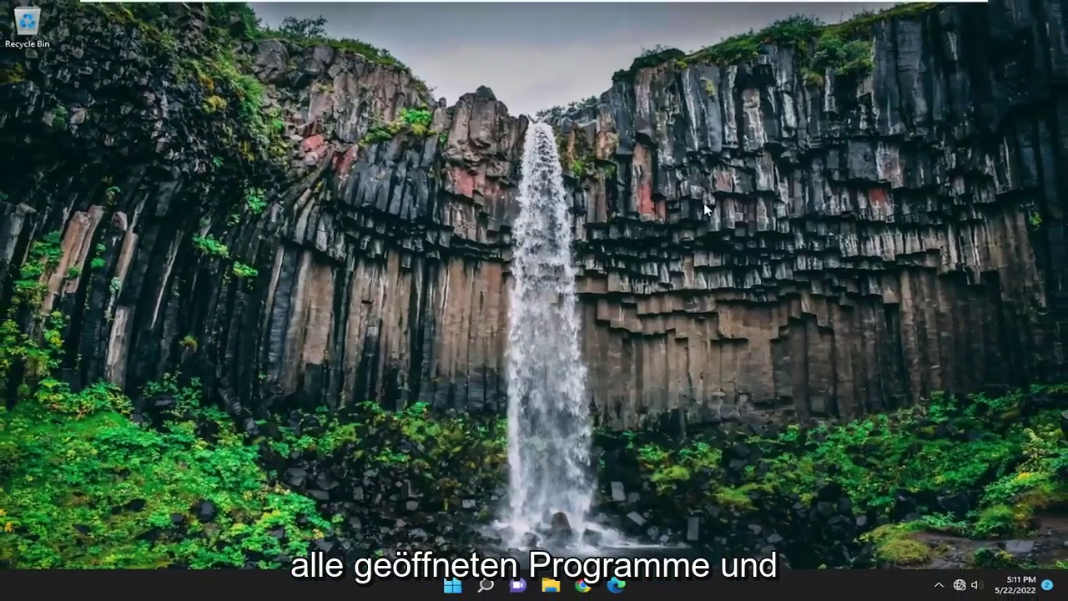
# Step: Restart the computer immediately to complete the network reset
pyautogui.rightClick(451, 587)
pyautogui.moveTo(467, 542)
pyautogui.click(585, 538)
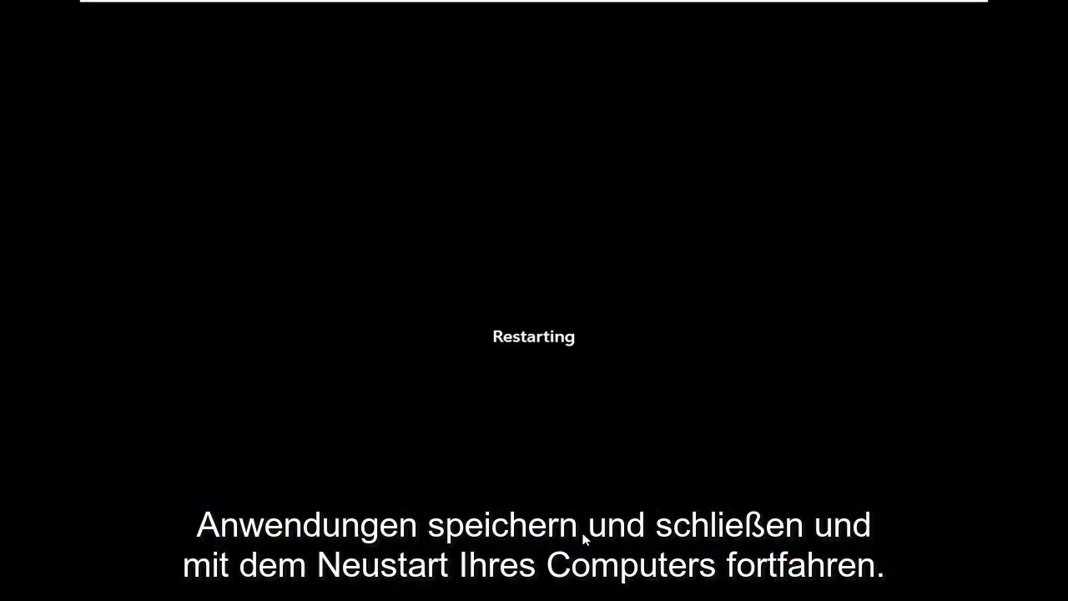